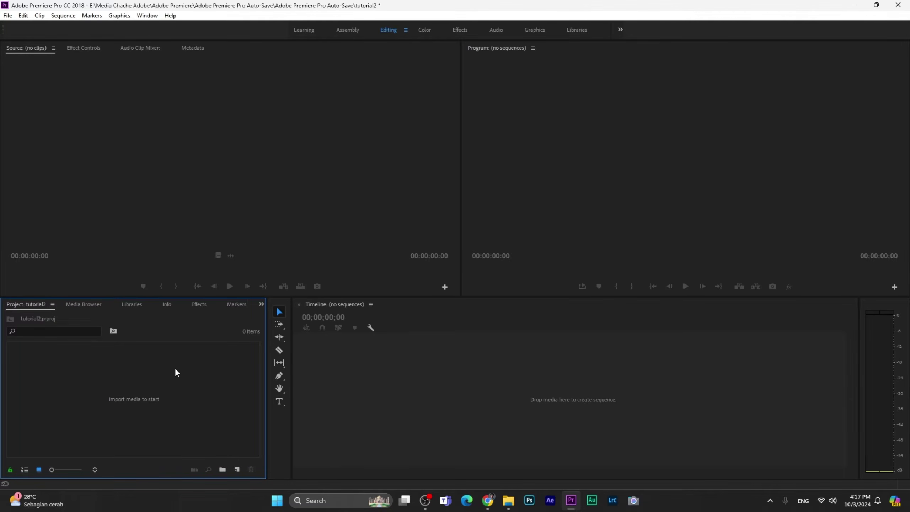
left_click(242, 209)
left_click(577, 189)
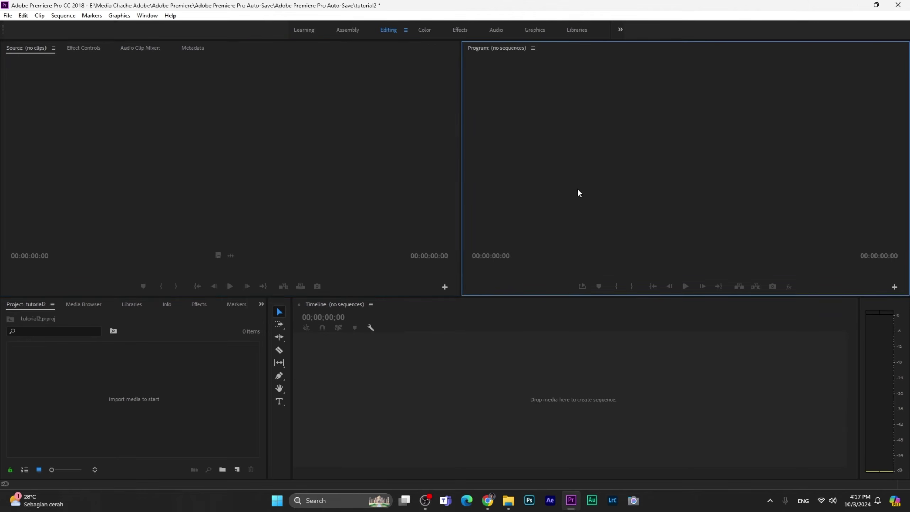
left_click(406, 394)
left_click(278, 433)
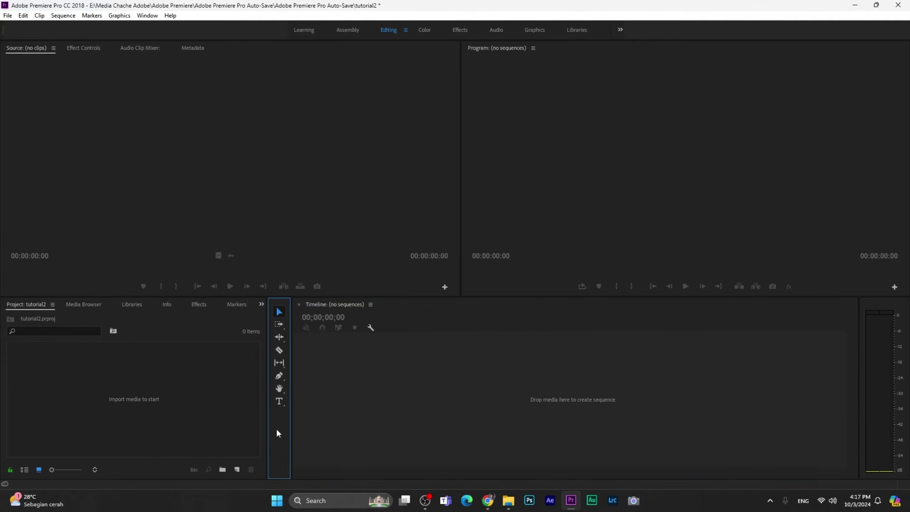
left_click(192, 419)
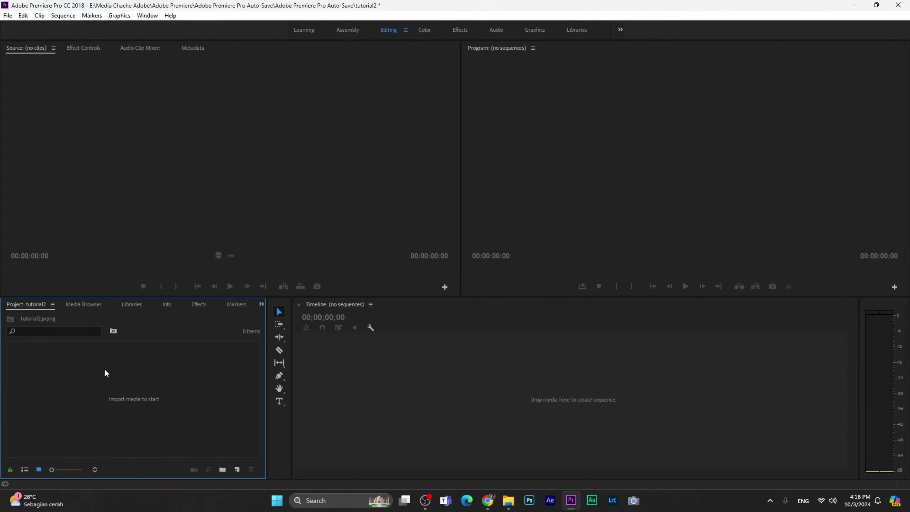
Import the clips C0060.MP4 through C0063.MP4 from the MC footage folder into the tutorial2 project
left_click(509, 502)
left_click(318, 102)
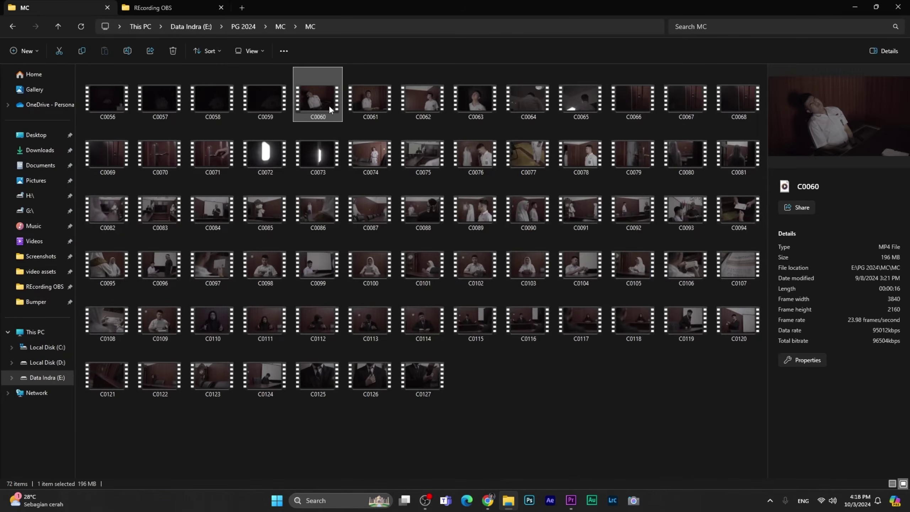
left_click(475, 105, "shift")
left_click_drag(376, 111, 133, 381)
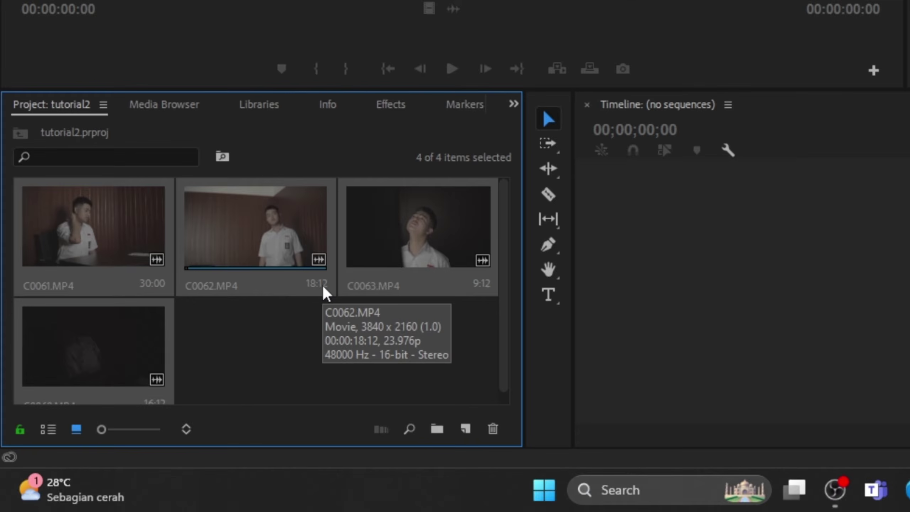
Look through the effects list, the media drives, the selected clips' info and the list of further project views
left_click(401, 107)
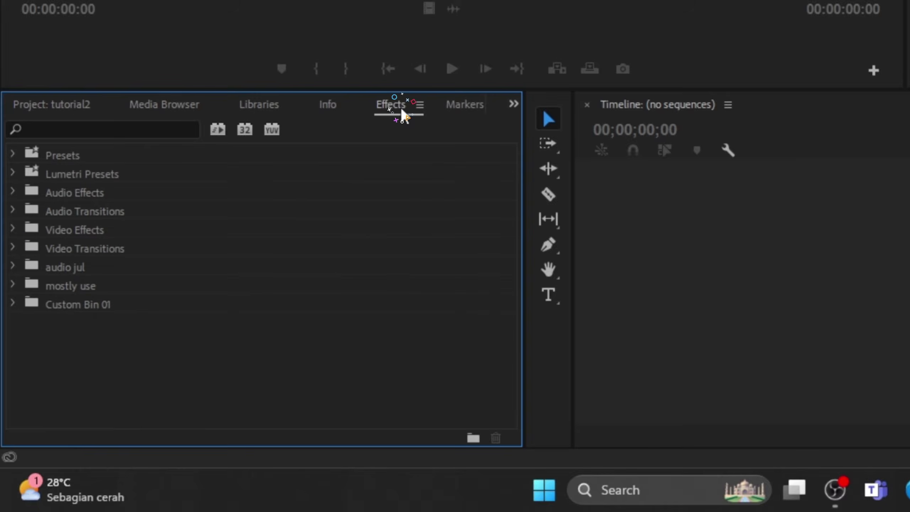
left_click(186, 108)
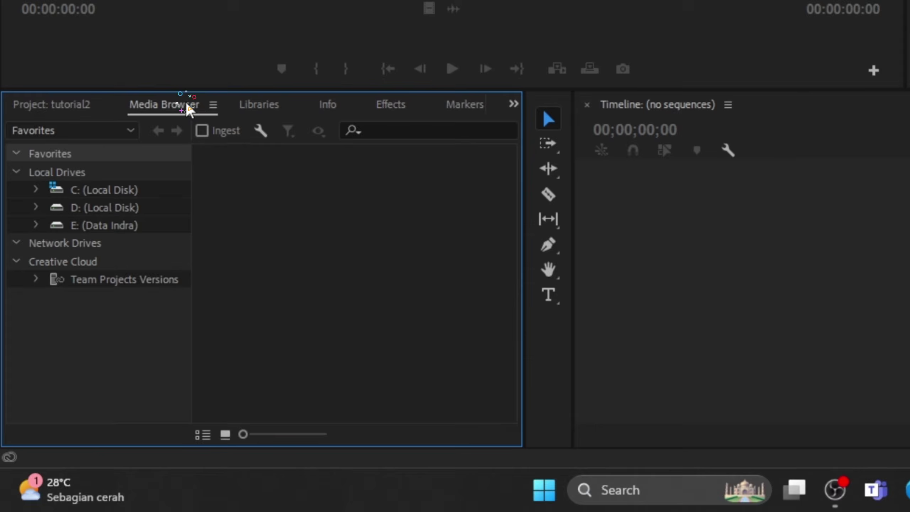
left_click(326, 108)
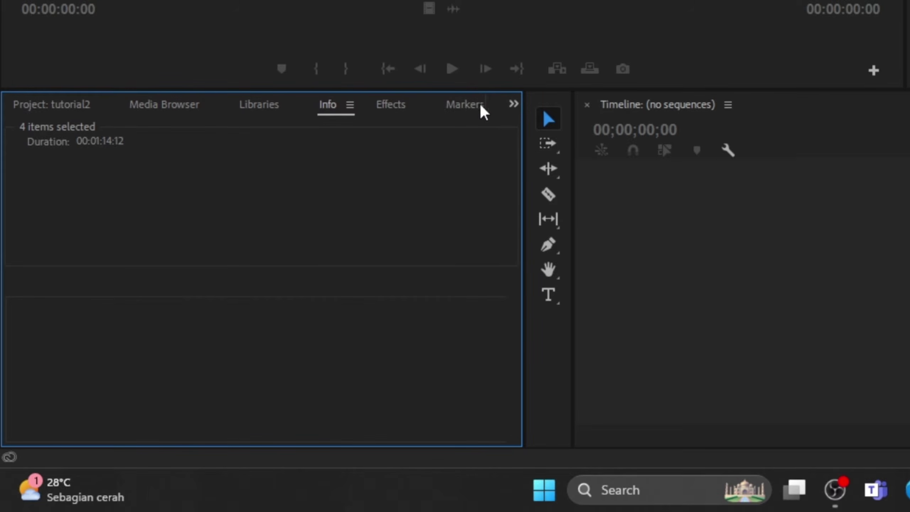
left_click(512, 104)
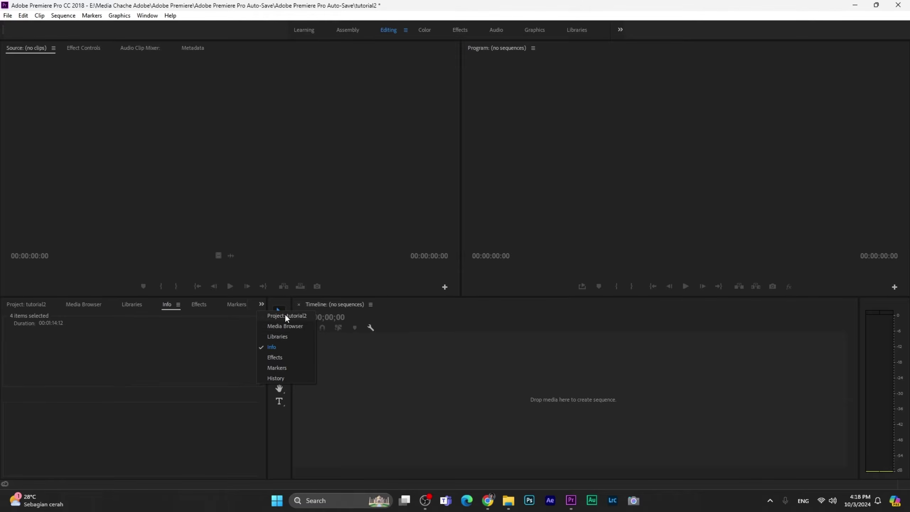
left_click(162, 184)
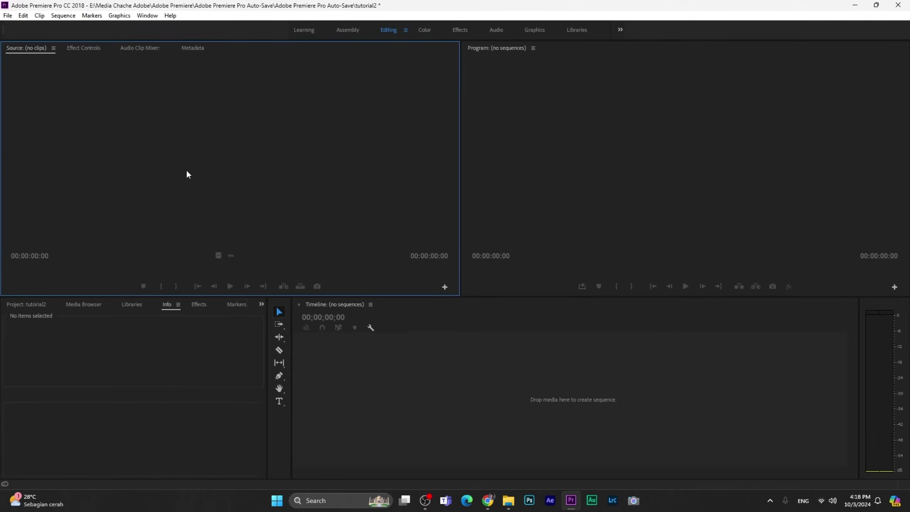
Open C0061.MP4 from the project media in the source monitor and scrub to about 08:24:01:08
left_click(26, 304)
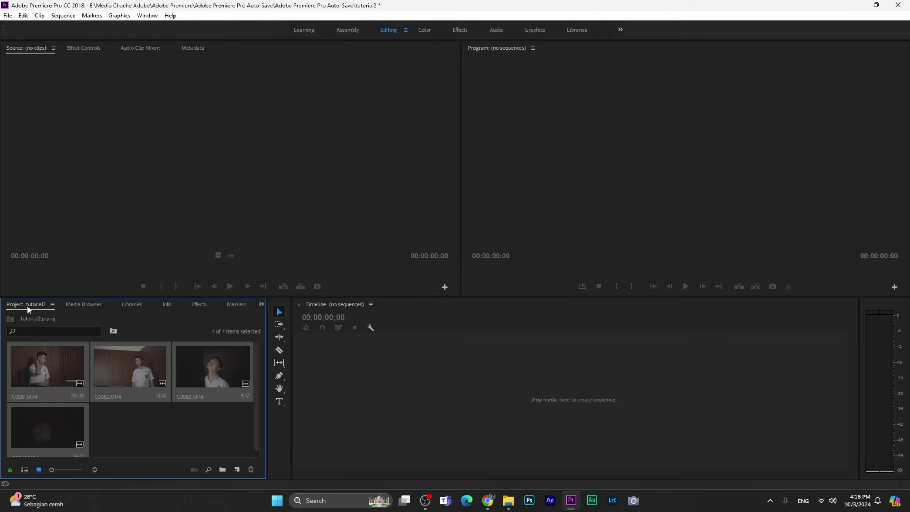
left_click(35, 365)
double_click(38, 366)
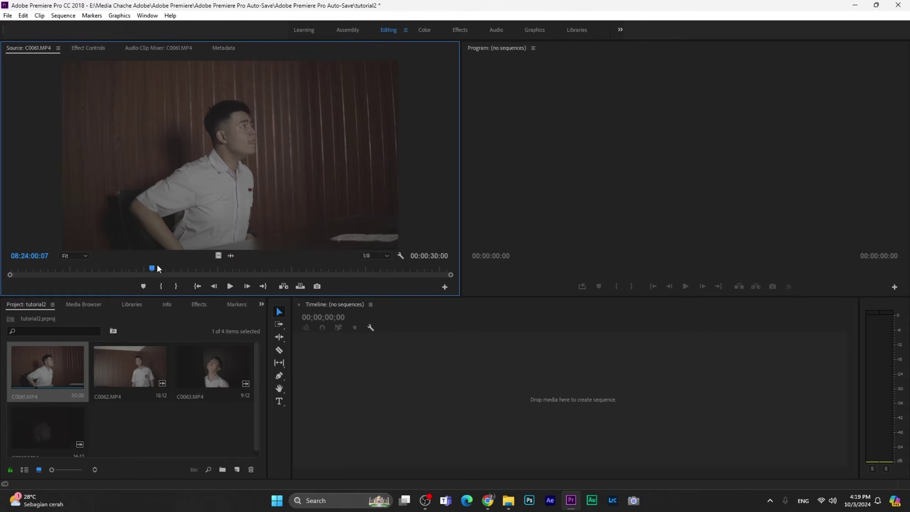
left_click_drag(128, 268, 166, 272)
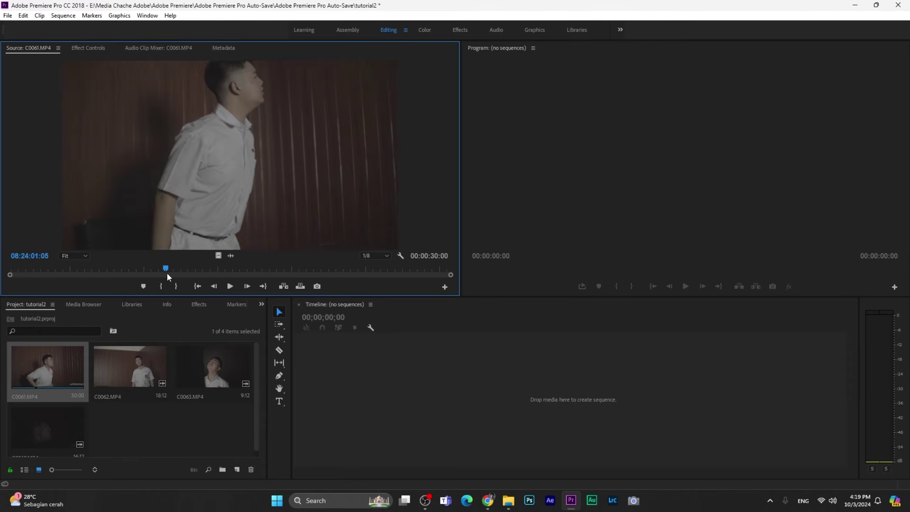
Examine the effect controls, audio mixer and metadata of C0061.MP4, ending on its source preview
left_click(137, 73)
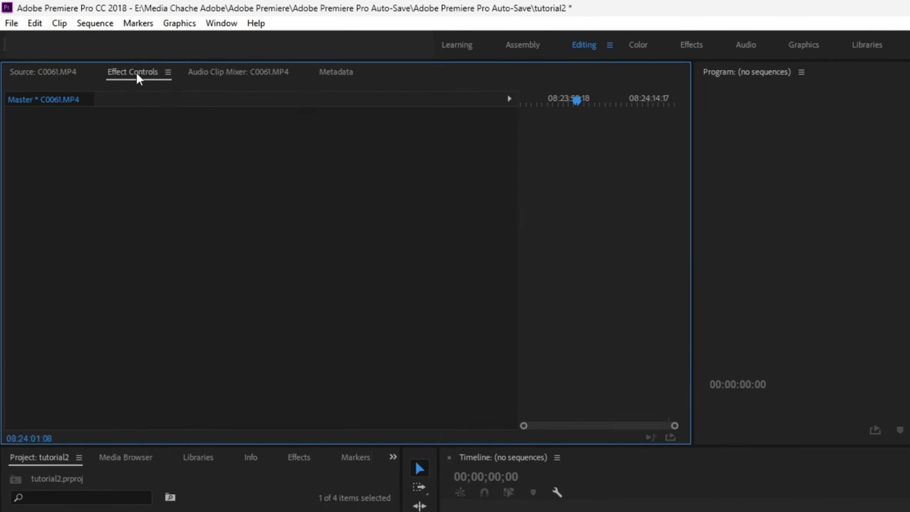
left_click(213, 74)
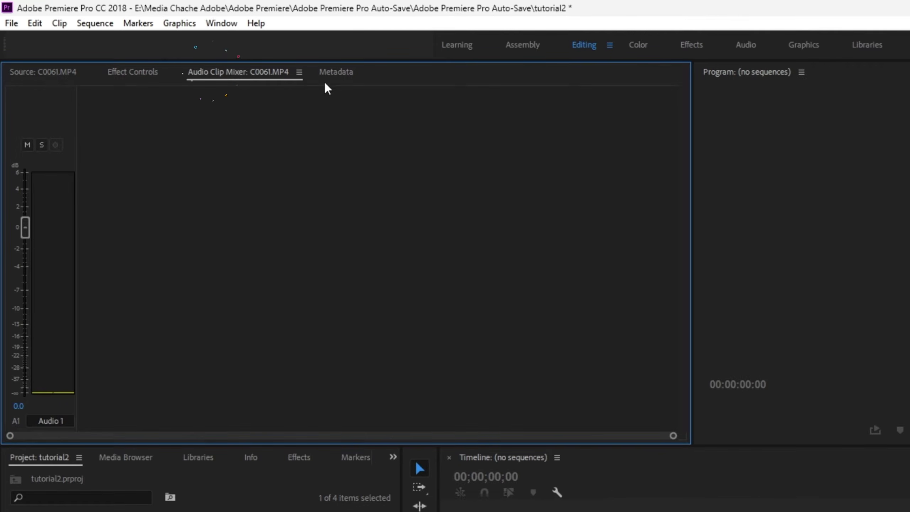
left_click(338, 73)
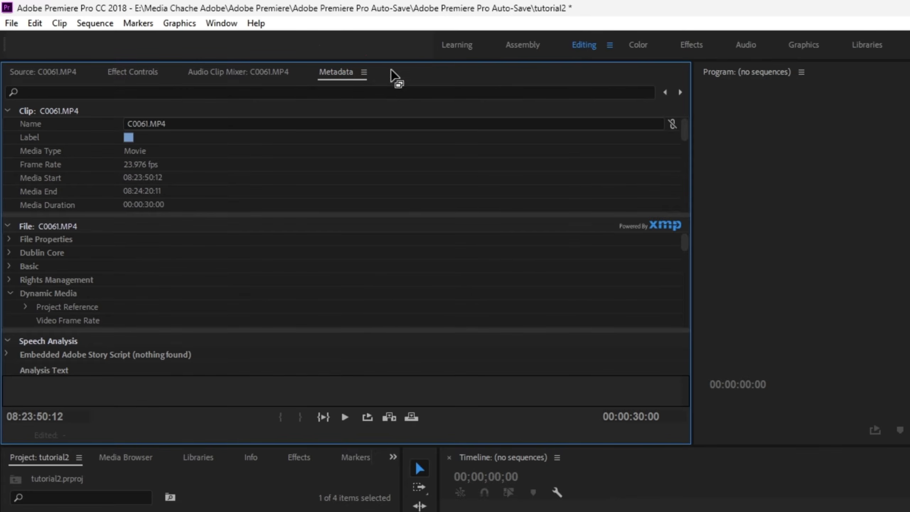
left_click(67, 70)
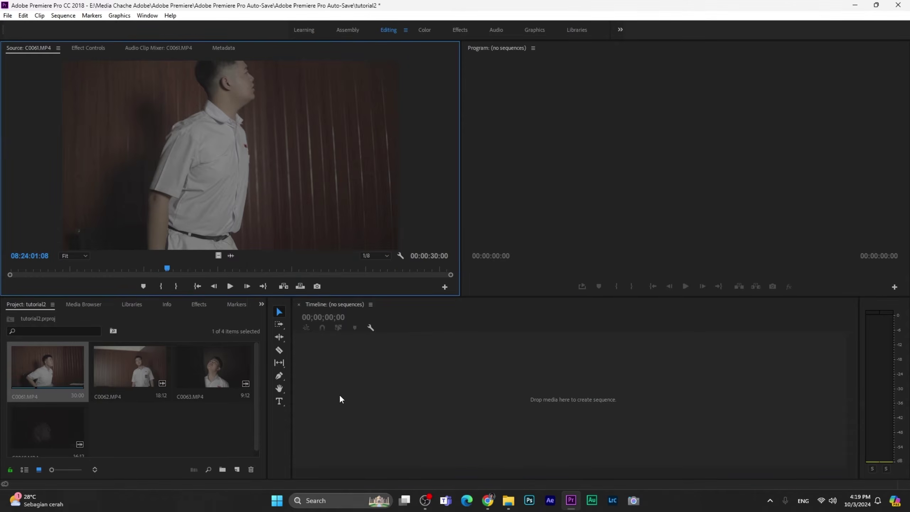
left_click(340, 397)
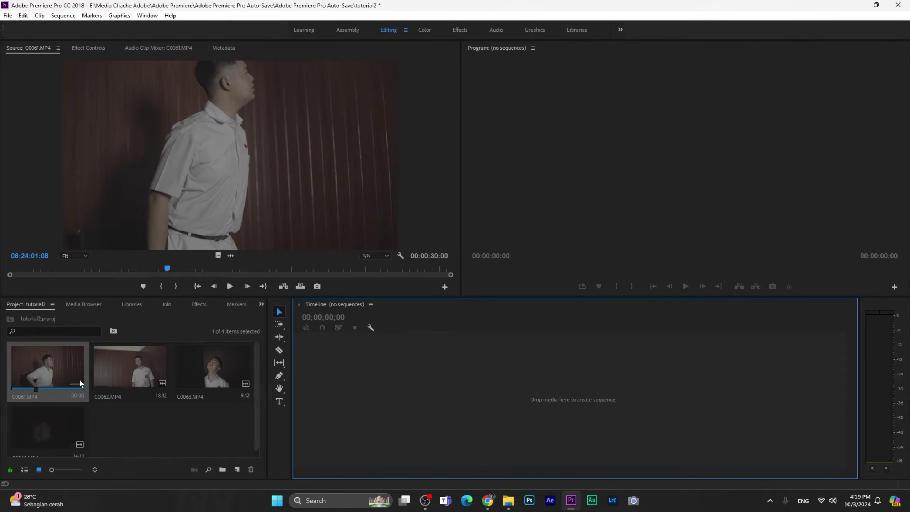
Create a sequence from C0061.MP4 and duplicate the clip directly after the original on V1
left_click_drag(45, 363, 534, 384)
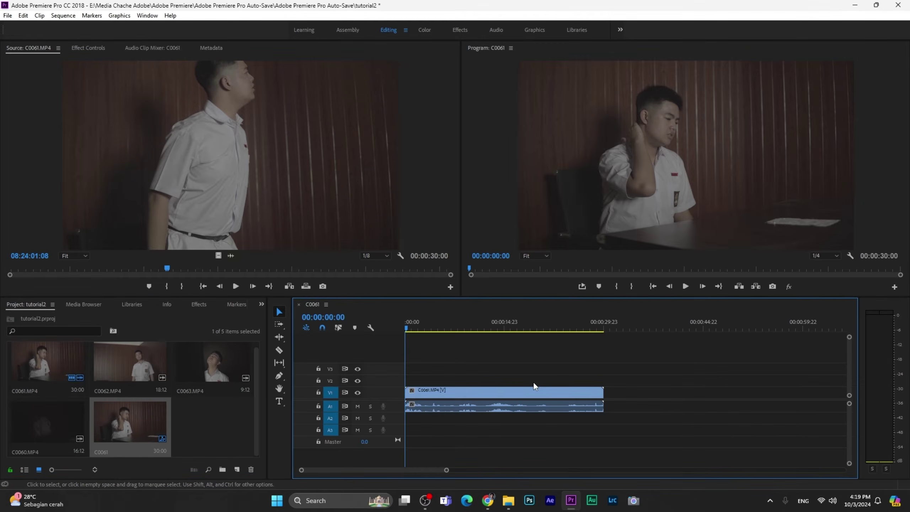
left_click_drag(412, 327, 435, 337)
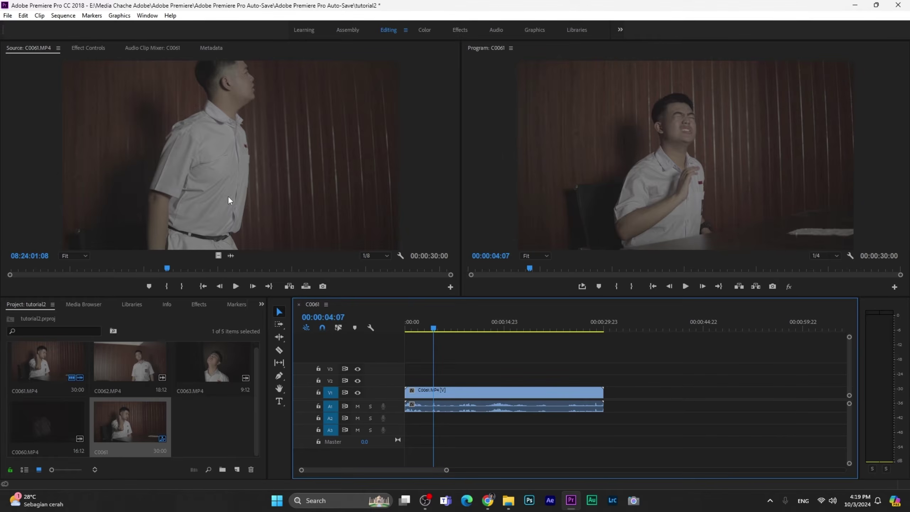
left_click_drag(520, 324, 606, 392)
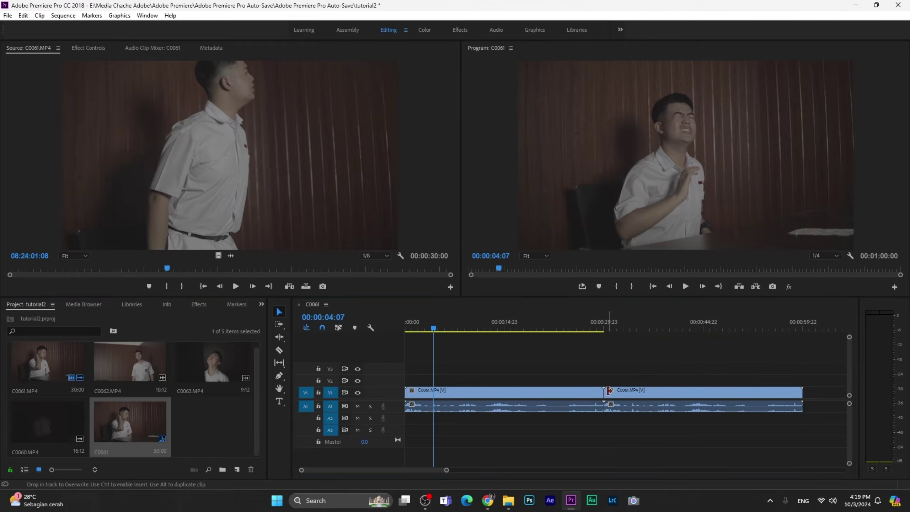
Add C0065.MP4 from the MC footage folder to the end of the sequence and untarget track V2
left_click(508, 500)
left_click_drag(581, 94, 808, 396)
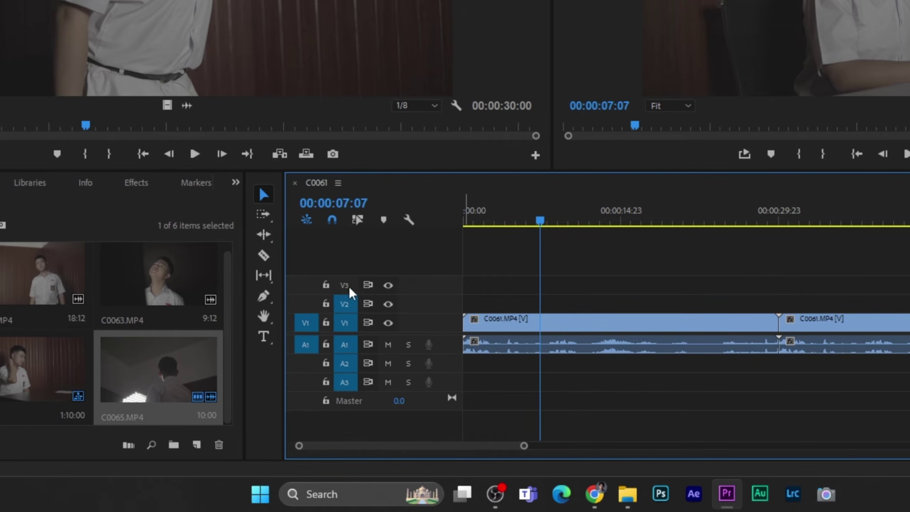
left_click(344, 304)
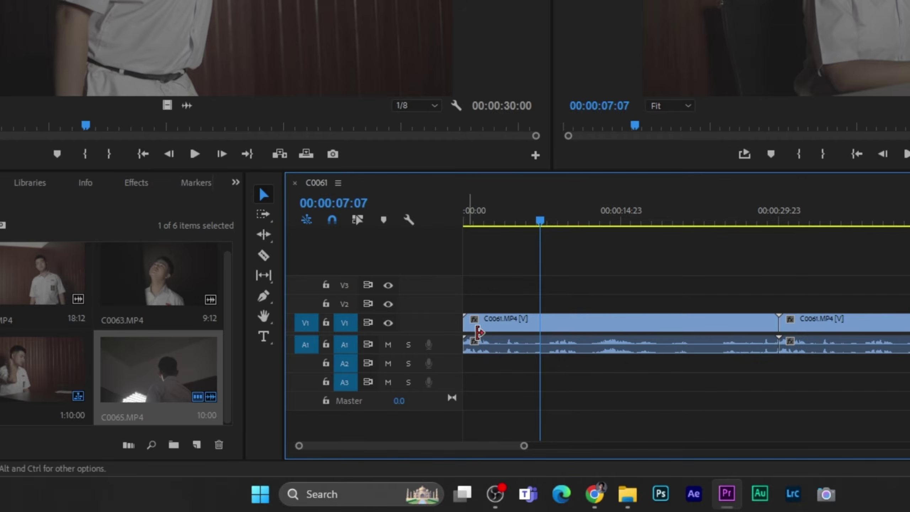
Move the first C0061.MP4 video clip up to track V5 and back down to V1
left_click_drag(503, 327, 536, 251)
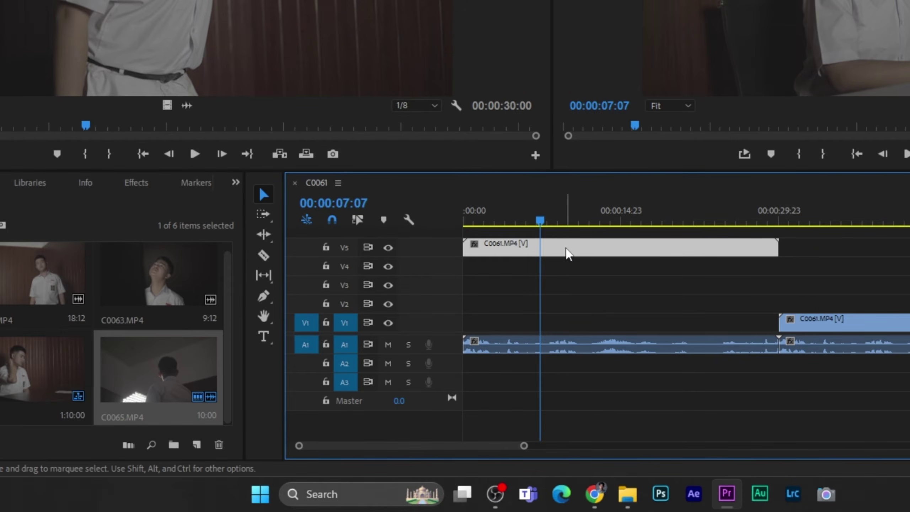
left_click_drag(567, 252, 575, 324)
Stack the second C0061.MP4 clip on V2 and C0065.MP4 on V3 above the first clip, and preview at 00:00:06:17
left_click_drag(799, 328, 534, 308)
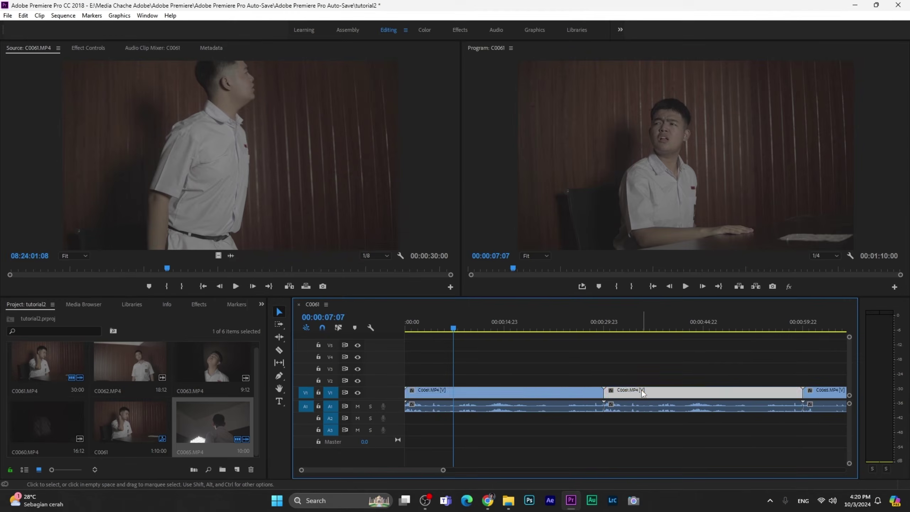
left_click_drag(450, 384, 450, 384)
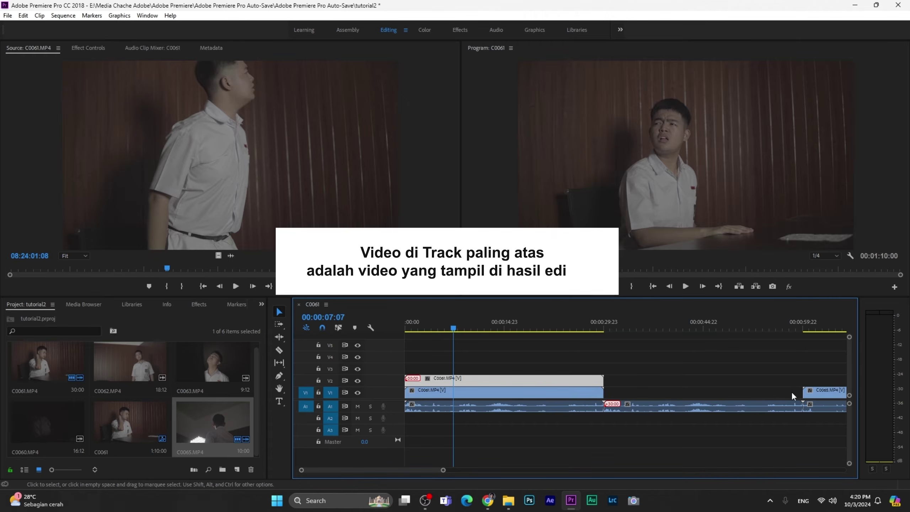
left_click_drag(828, 394, 430, 370)
left_click_drag(454, 329, 451, 349)
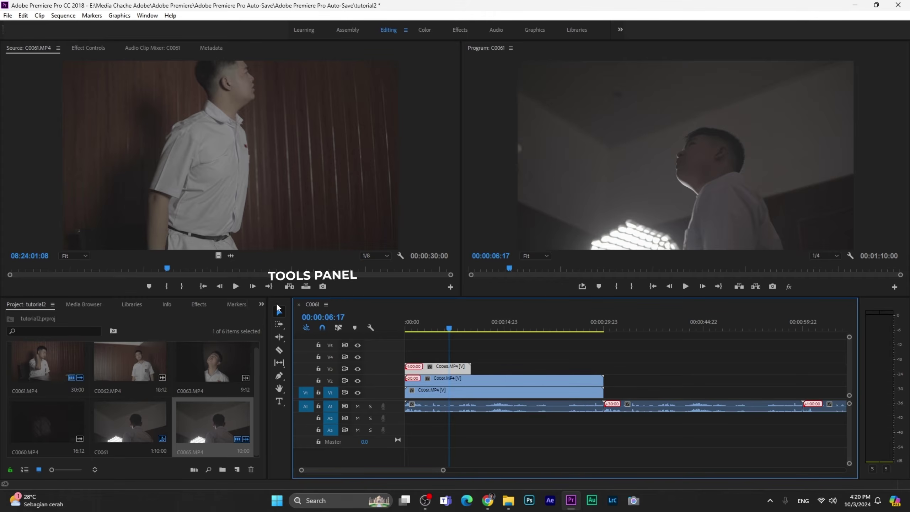
Undo the stacking of the two clips on the upper video tracks
key("ctrl+z")
key("ctrl+z")
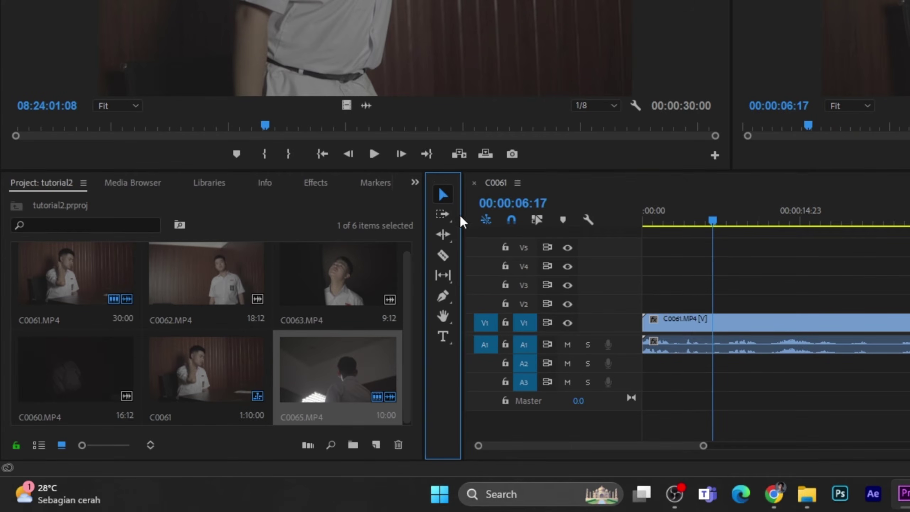
left_click(443, 255)
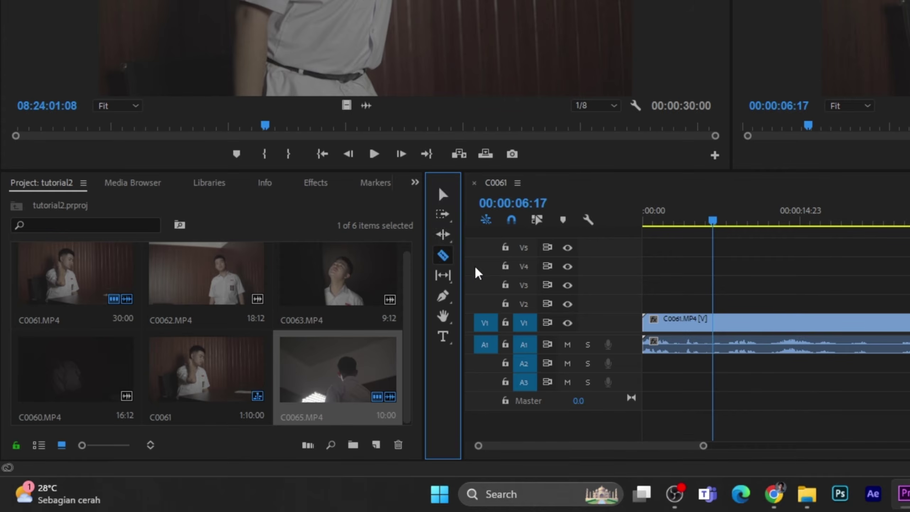
left_click(443, 296)
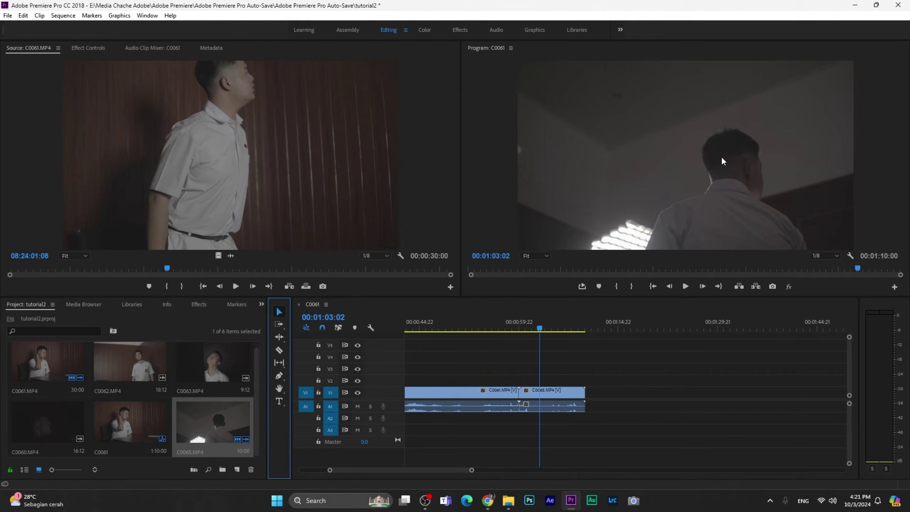
Scrub the sequence to 00:01:03:09 and play the C0065.MP4 section to about 00:01:05:18
left_click(674, 142)
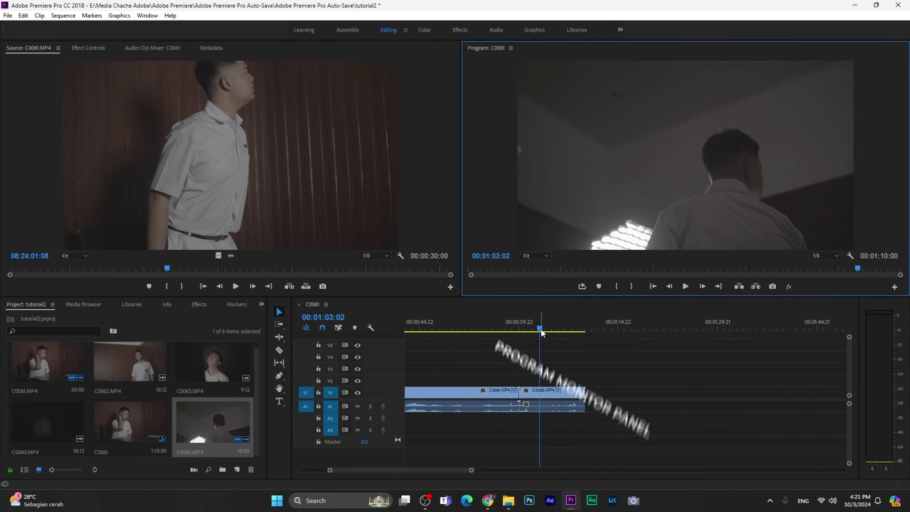
mouse_move(541, 330)
left_mouse_down()
mouse_move(527, 330)
mouse_move(553, 335)
mouse_move(541, 328)
left_mouse_up()
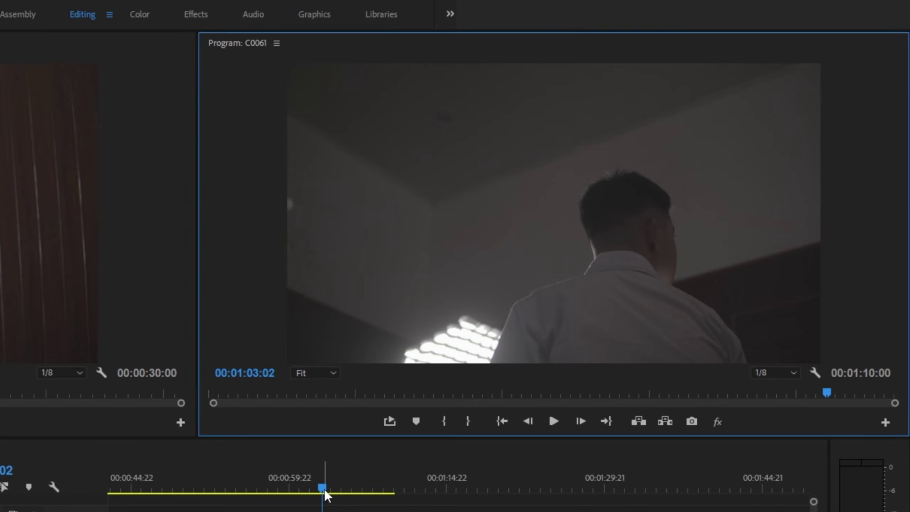
mouse_move(325, 493)
left_mouse_down()
mouse_move(310, 489)
mouse_move(347, 502)
mouse_move(327, 498)
left_mouse_up()
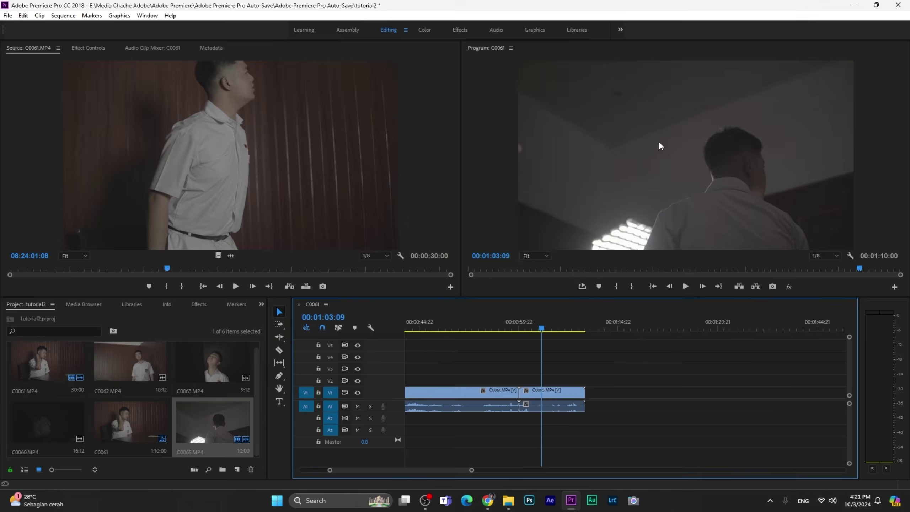
key("space")
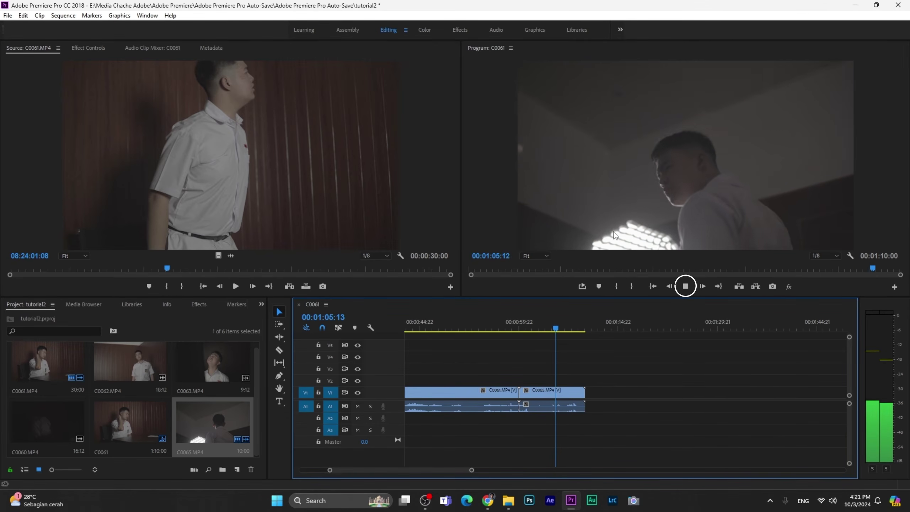
key("space")
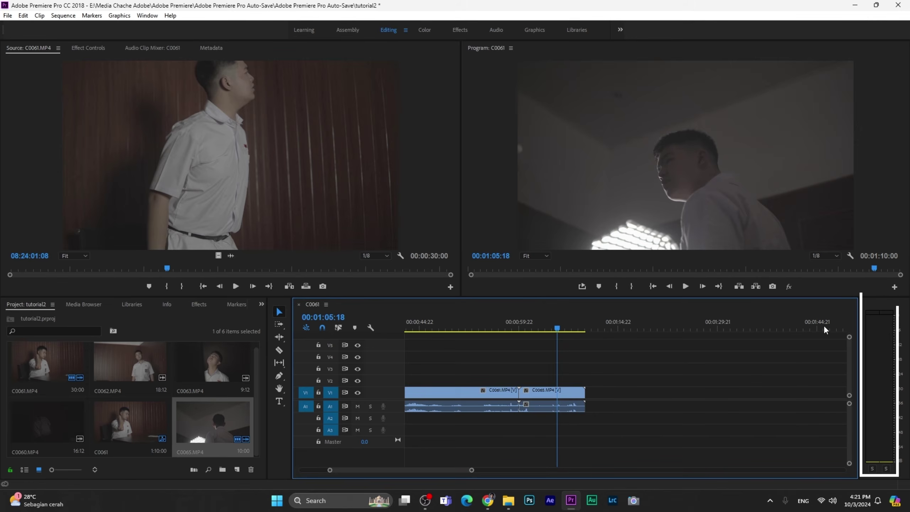
Select the audio of the C0065.MP4 clip in the sequence and view the track levels in the Audio Clip Mixer
left_click(892, 353)
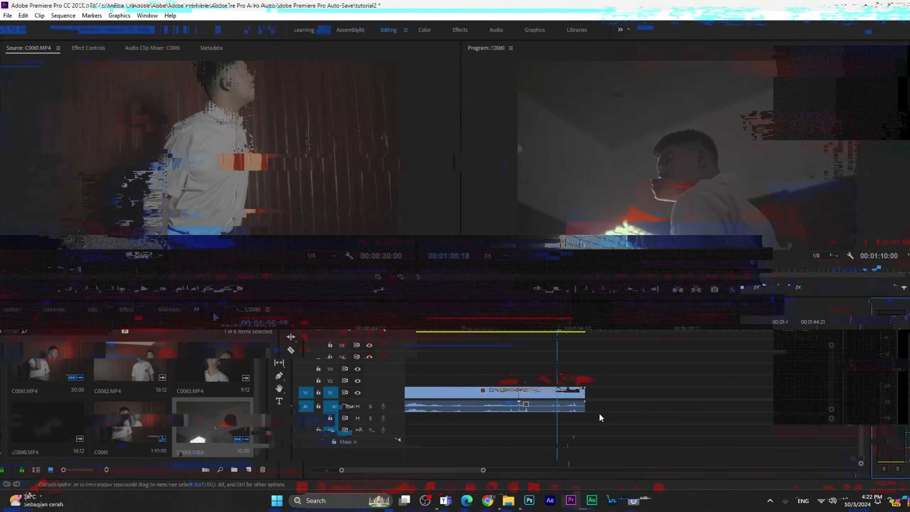
left_click(552, 406)
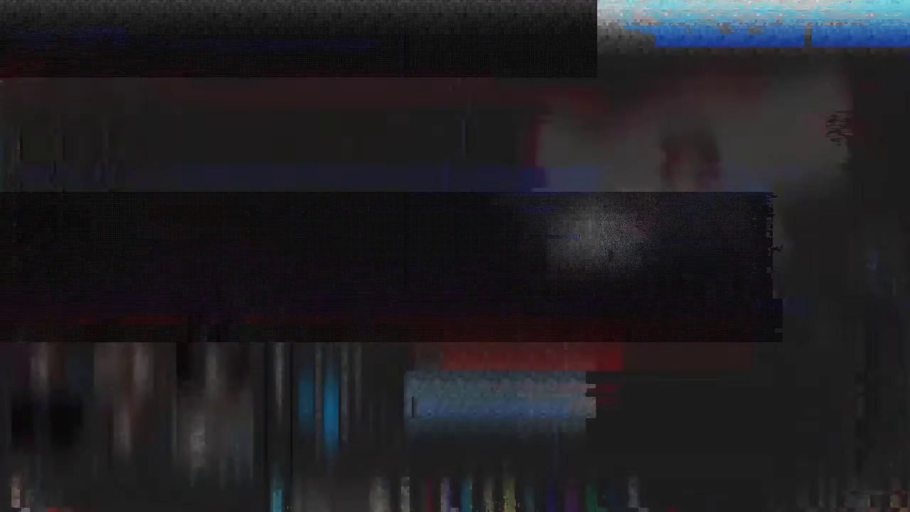
left_click(152, 48)
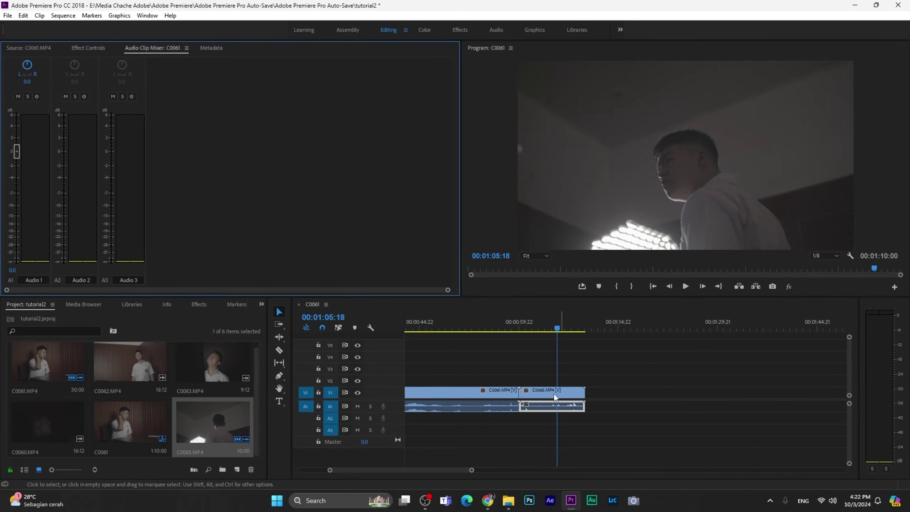
Scrub the C0061.MP4 source clip to 08:24:04:03 and move the sequence playhead to 00:01:18:23
left_click(30, 48)
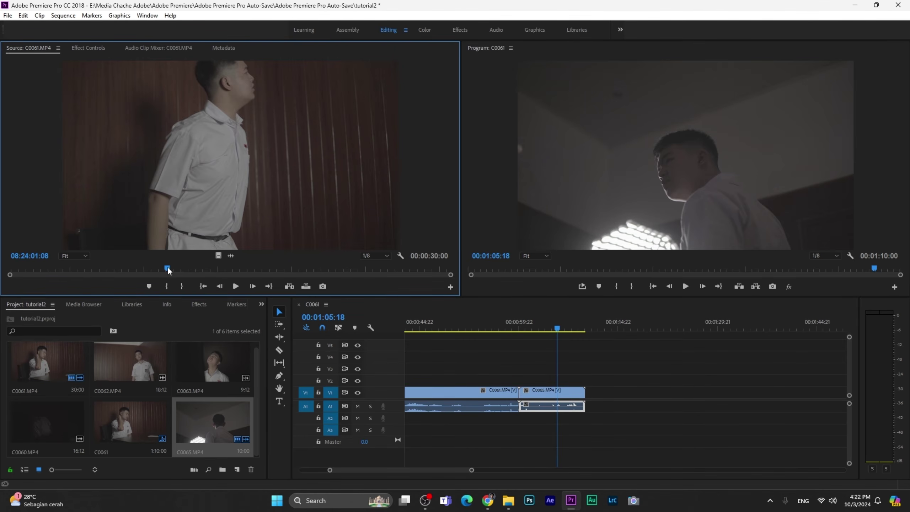
left_click_drag(167, 267, 209, 275)
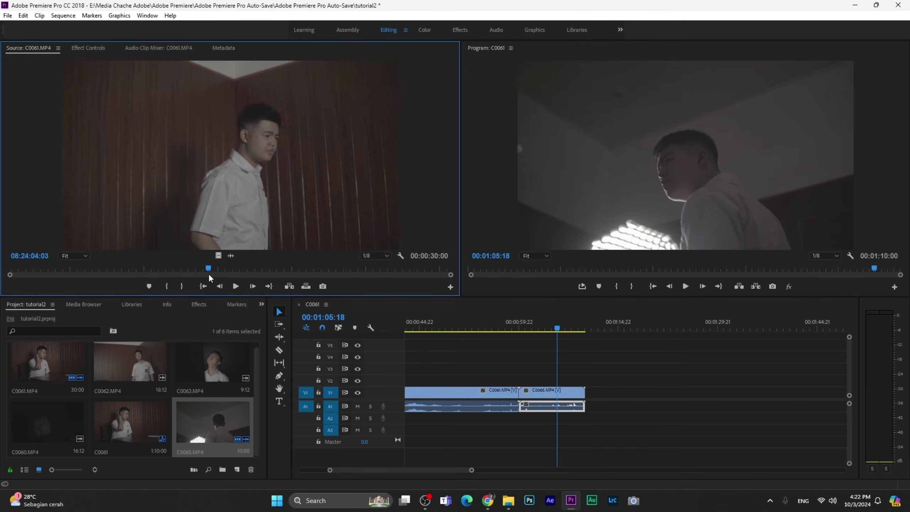
left_click(646, 319)
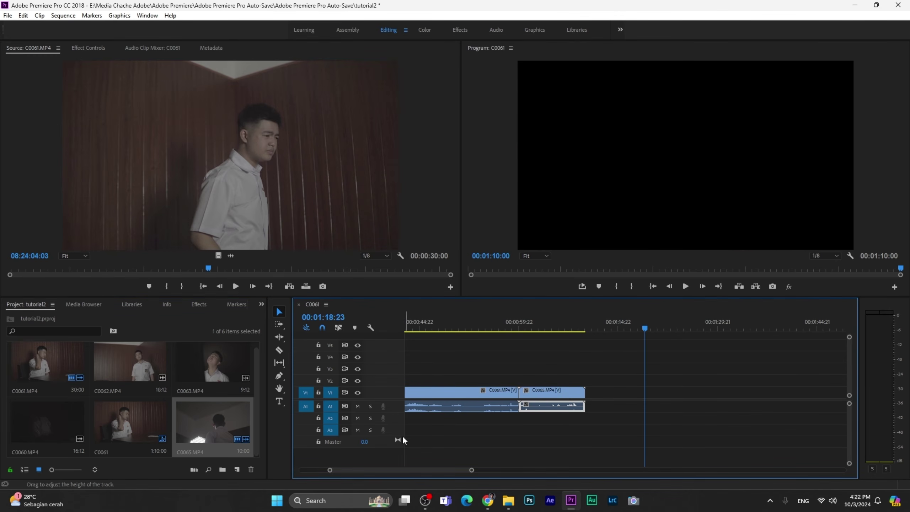
Place C0063.MP4 on V2 at the start of the sequence, above the first C0061.MP4 clip
scroll(560, 408, "up", 10)
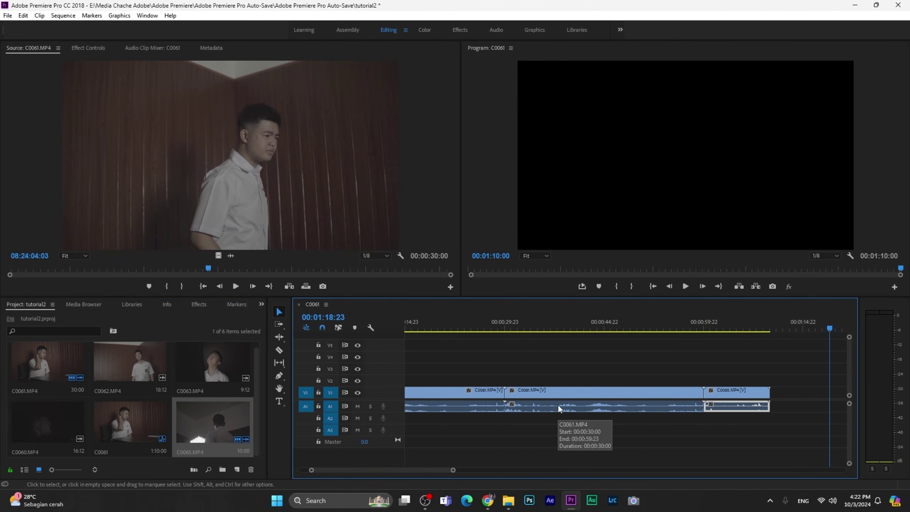
scroll(558, 404, "up", 2)
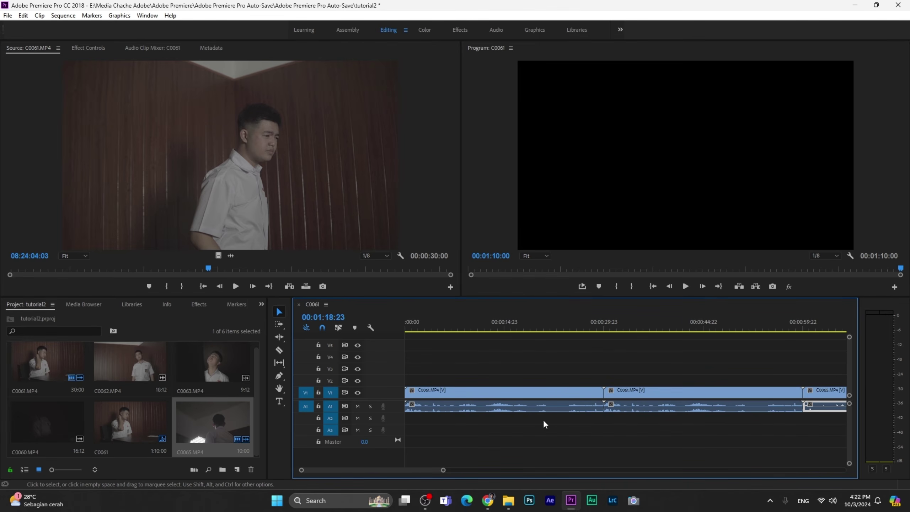
left_click_drag(213, 362, 407, 383)
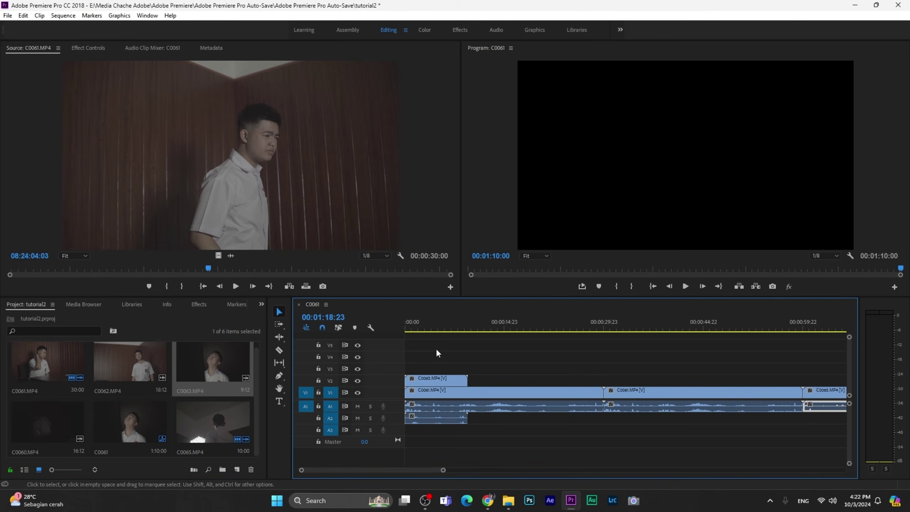
Scrub the sequence to 00:00:04:05 and play the stacked C0063.MP4 section to about 00:00:06:22
left_click_drag(420, 329, 434, 332)
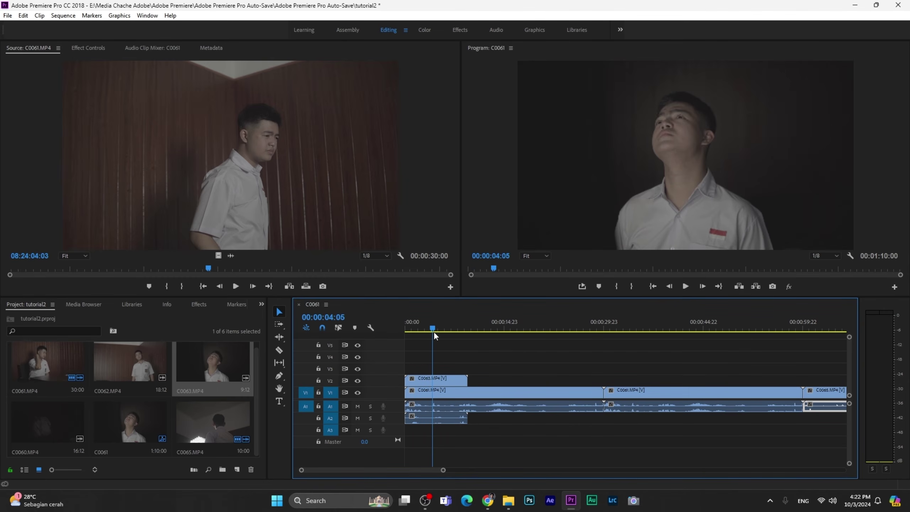
left_click(697, 243)
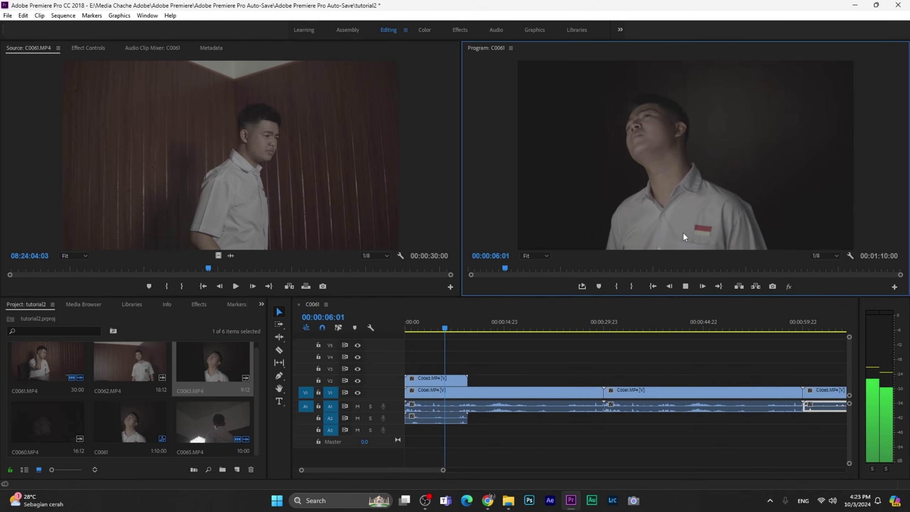
key("space")
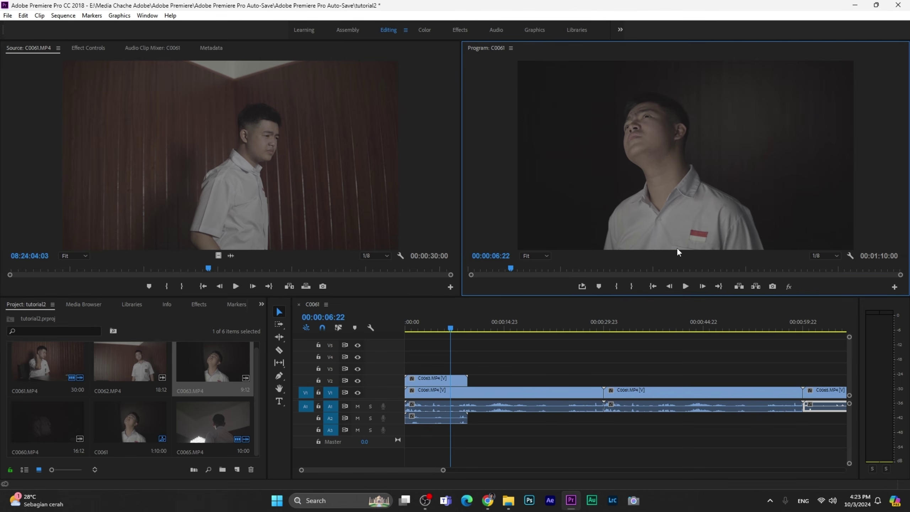
Switch focus between the Project, Source, Program and Timeline areas in turn, placing the sequence playhead at 00:00:18:00
left_click(170, 325)
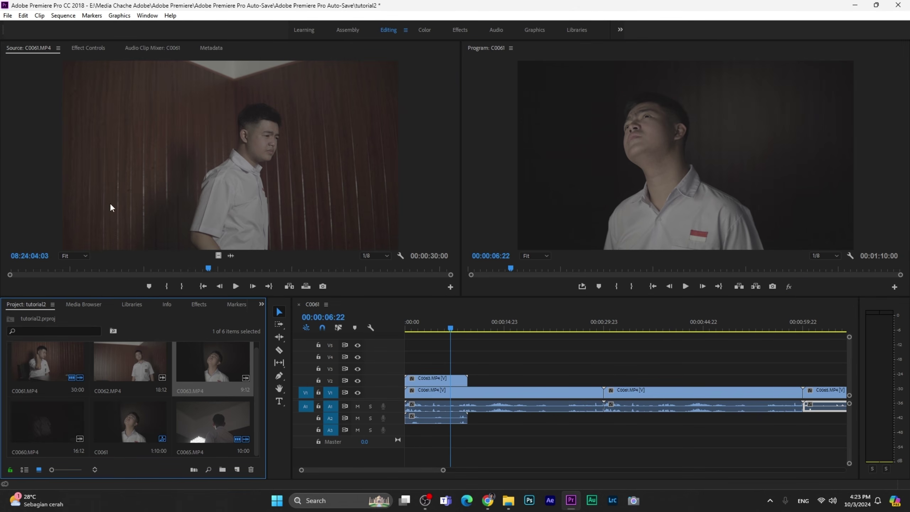
left_click(35, 167)
left_click(505, 163)
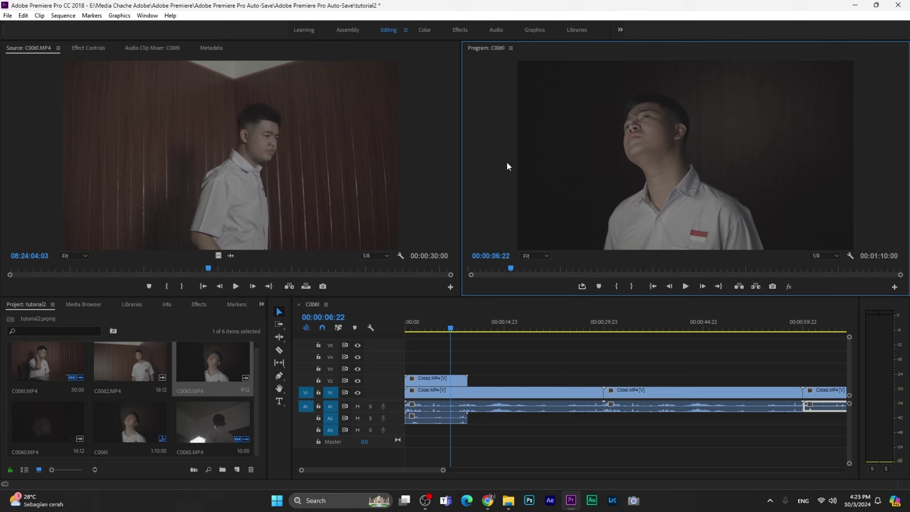
left_click(524, 320)
left_click(80, 317)
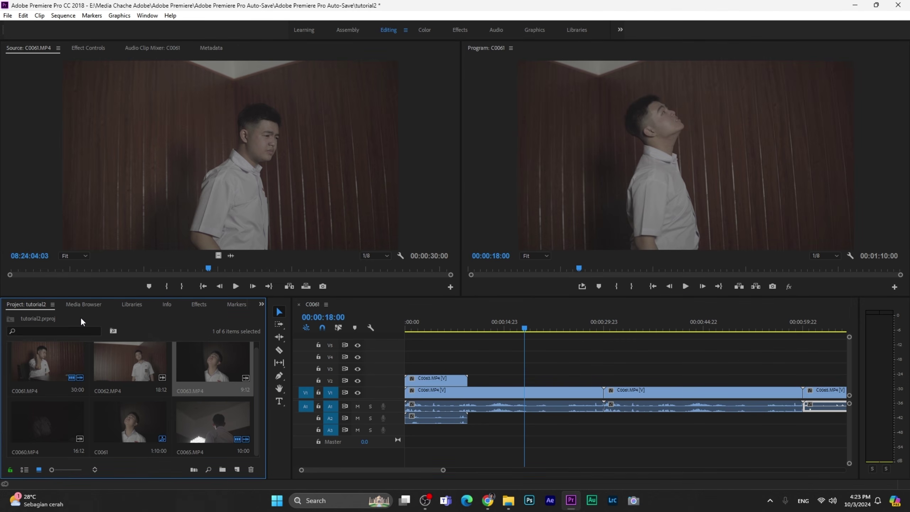
left_click(35, 186)
left_click(473, 129)
left_click(477, 309)
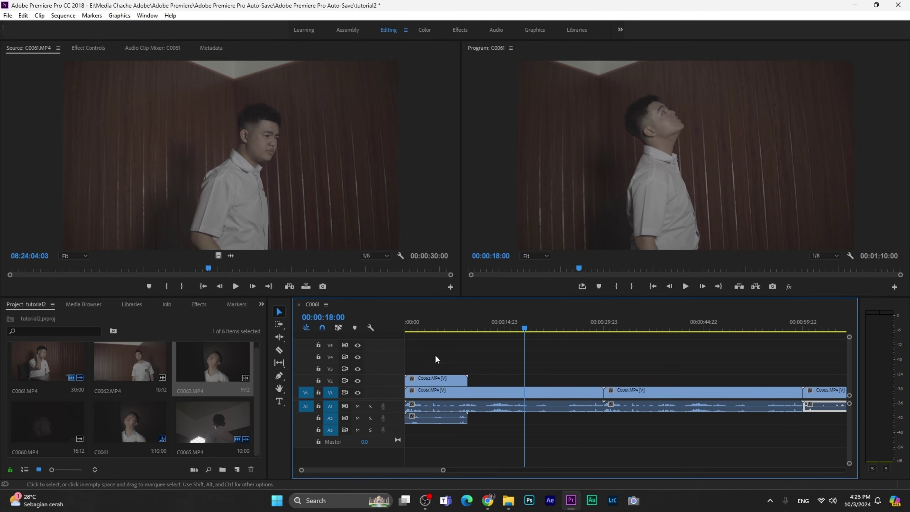
Close the C0061 sequence and the empty Timeline panel
left_click(299, 304)
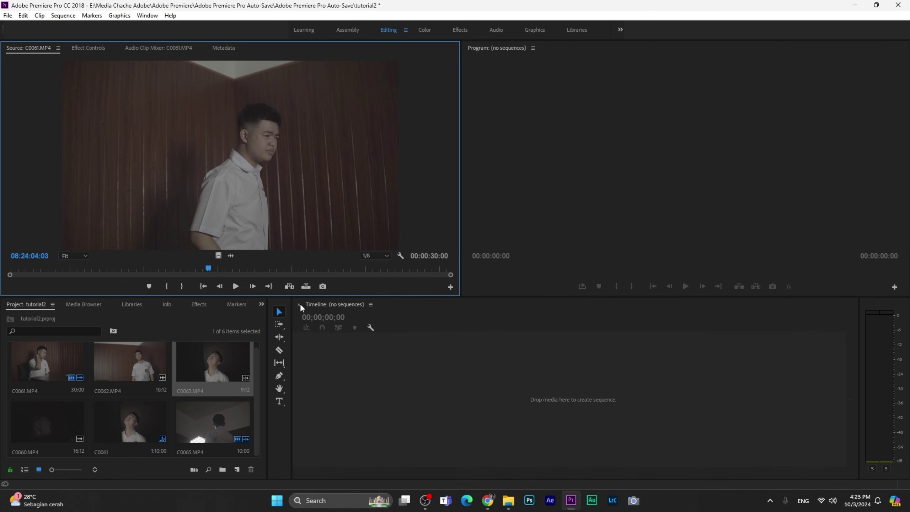
left_click(300, 304)
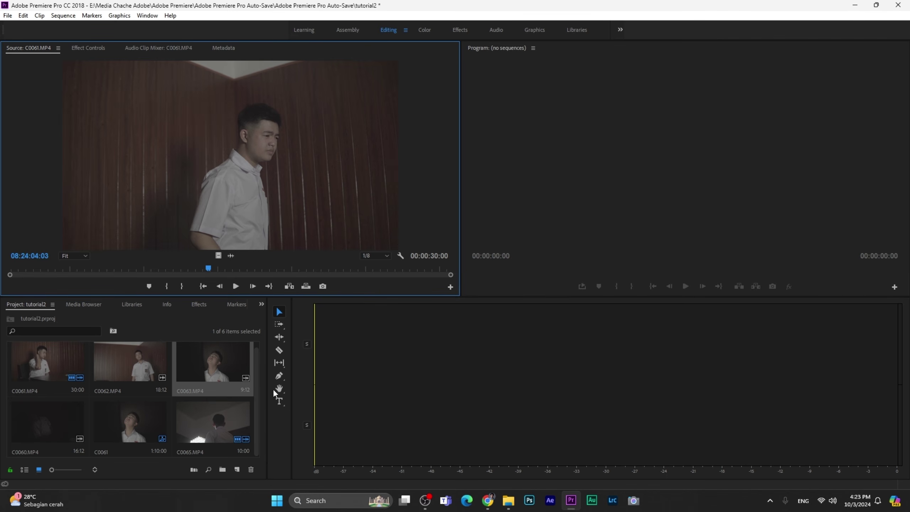
Reset the Editing workspace to its saved layout and make the Timeline active
left_click(146, 16)
mouse_move(154, 27)
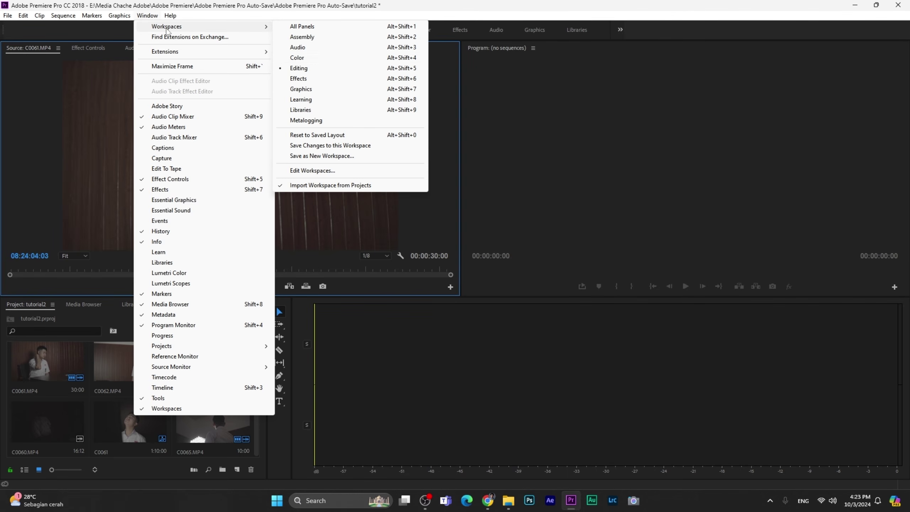
left_click(328, 137)
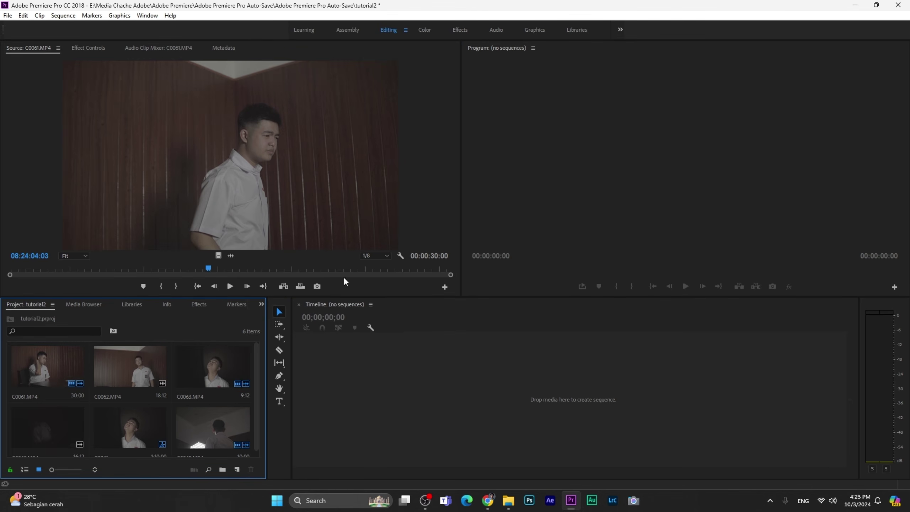
left_click(399, 324)
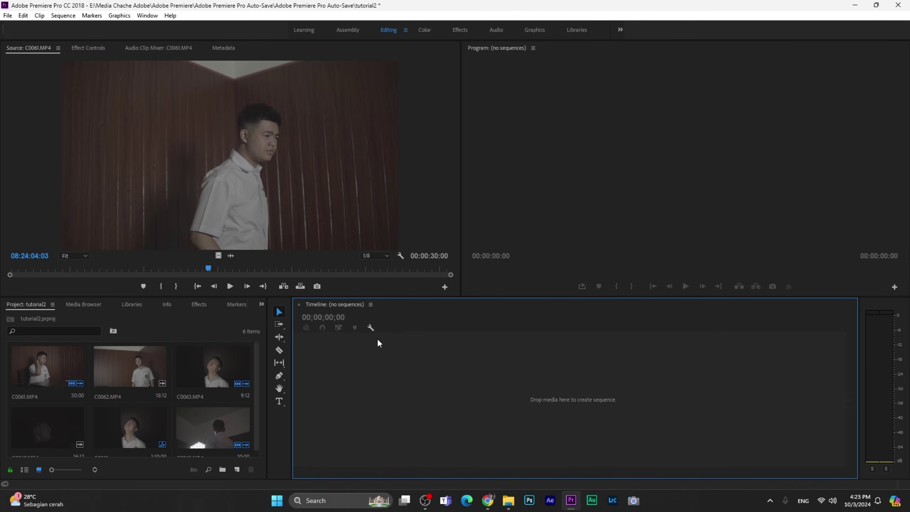